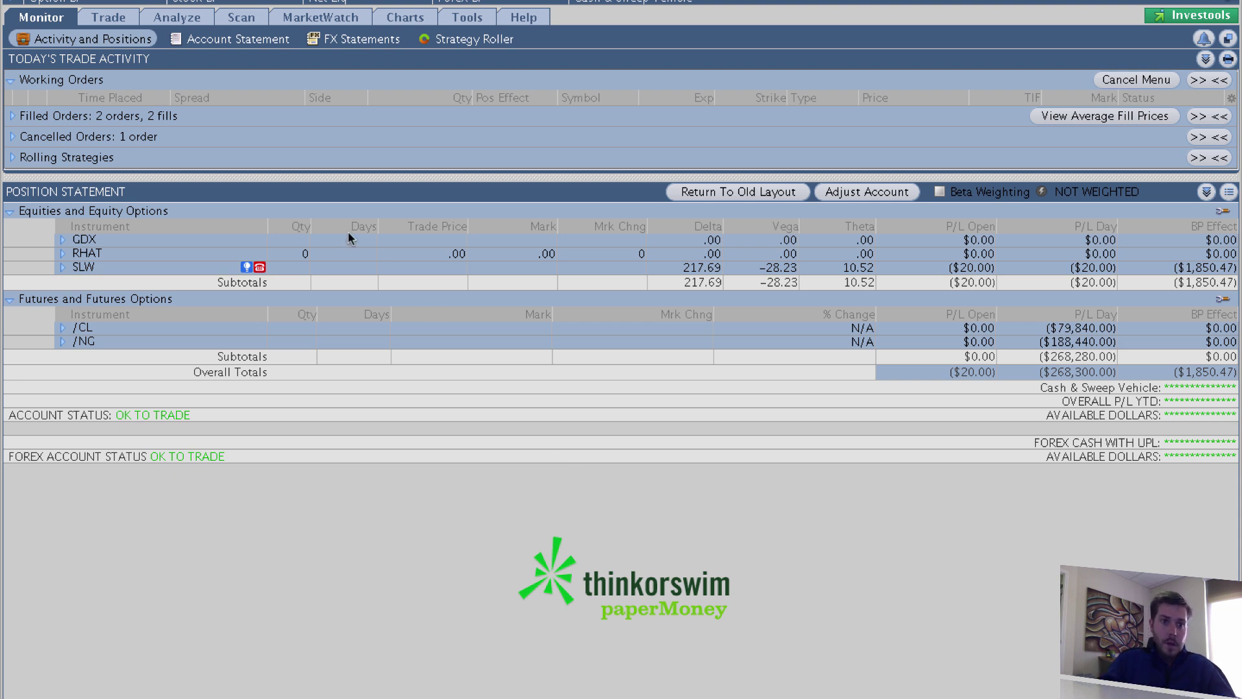
# Load FB on the Trade page and scroll its option chain to the DEC 13 strikes
pyautogui.click(110, 19)
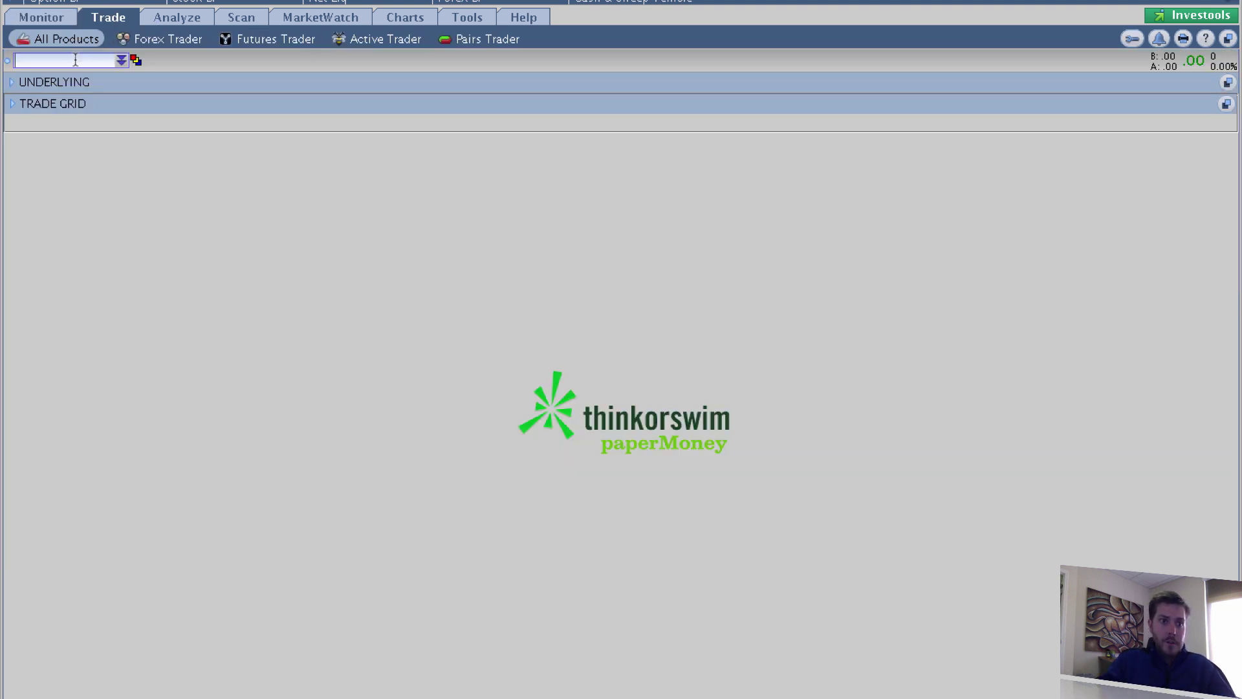
pyautogui.write('FB')
pyautogui.press('Return')
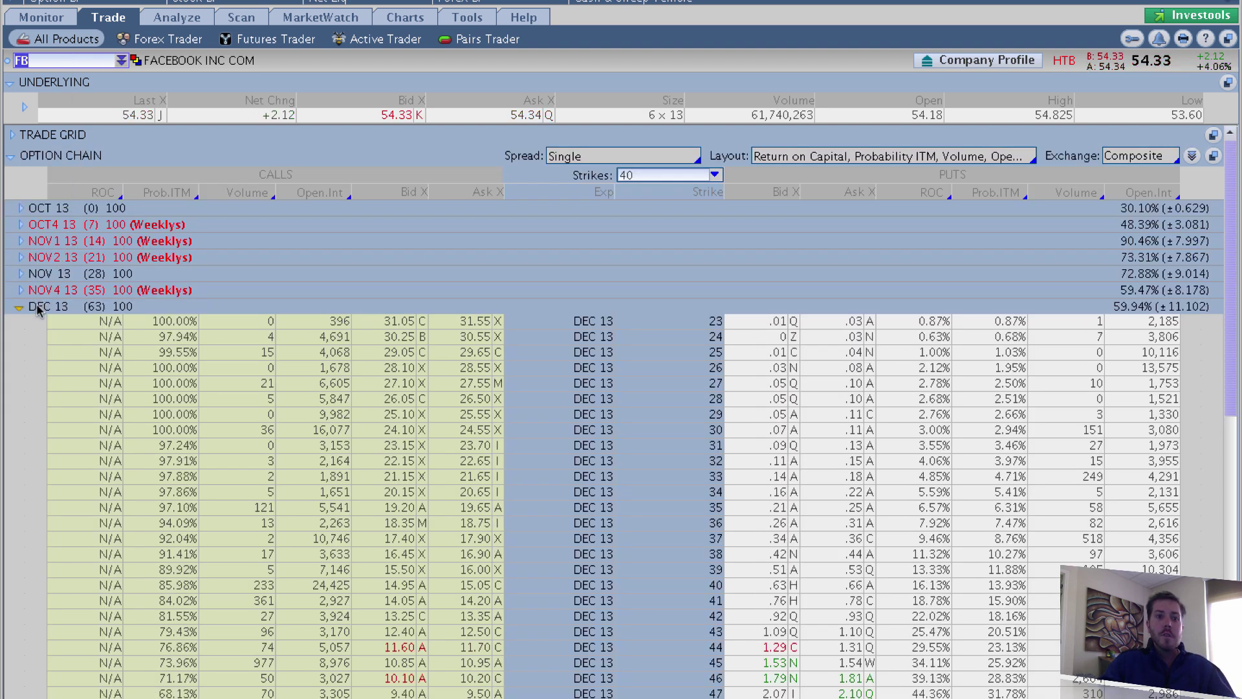
pyautogui.scroll(-8, 46, 349)
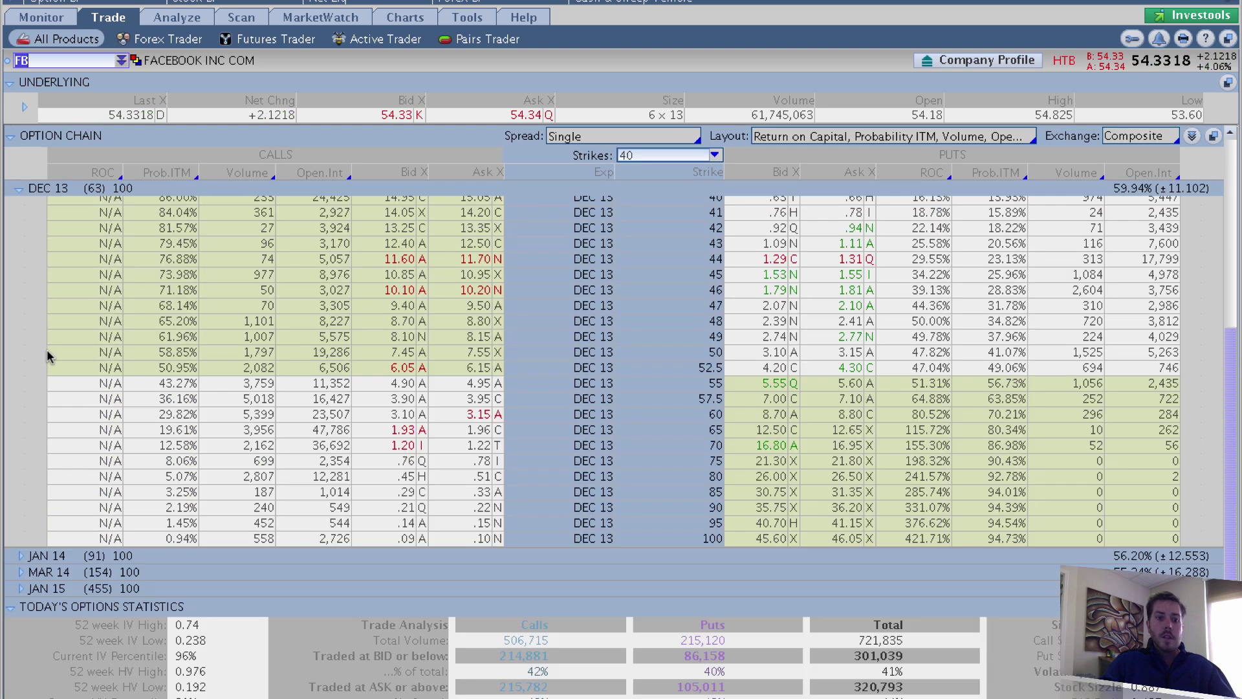
pyautogui.scroll(-3, 47, 350)
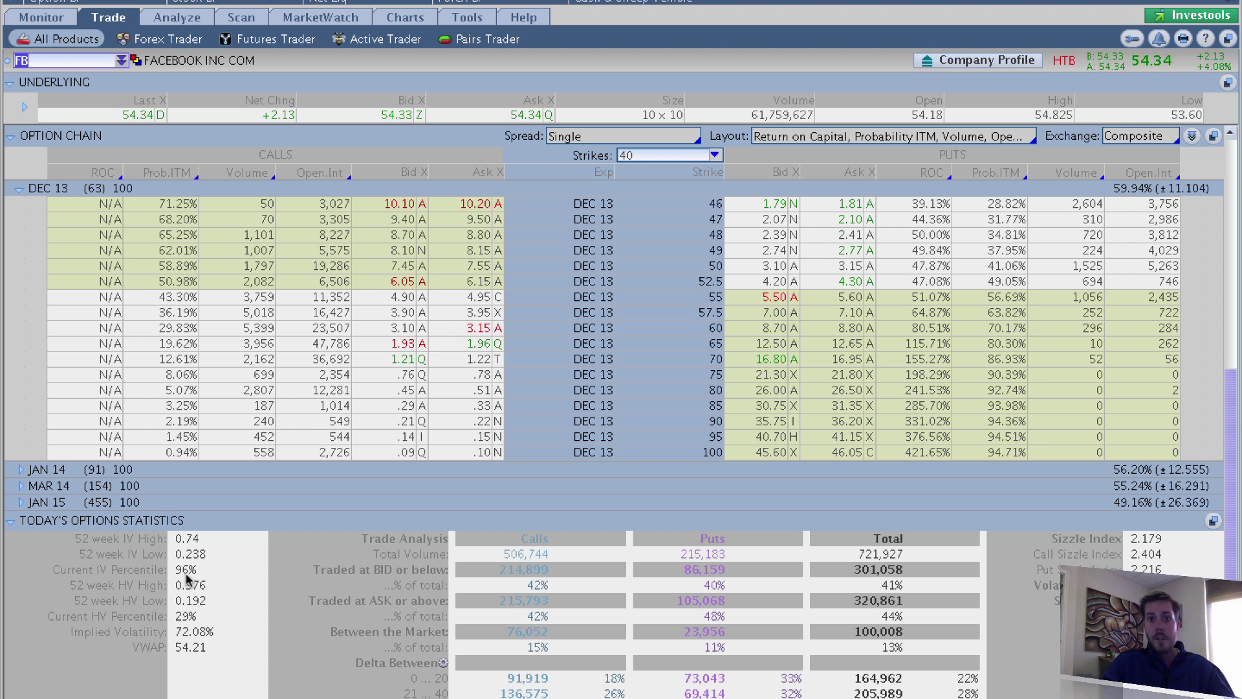
pyautogui.scroll(5, 187, 577)
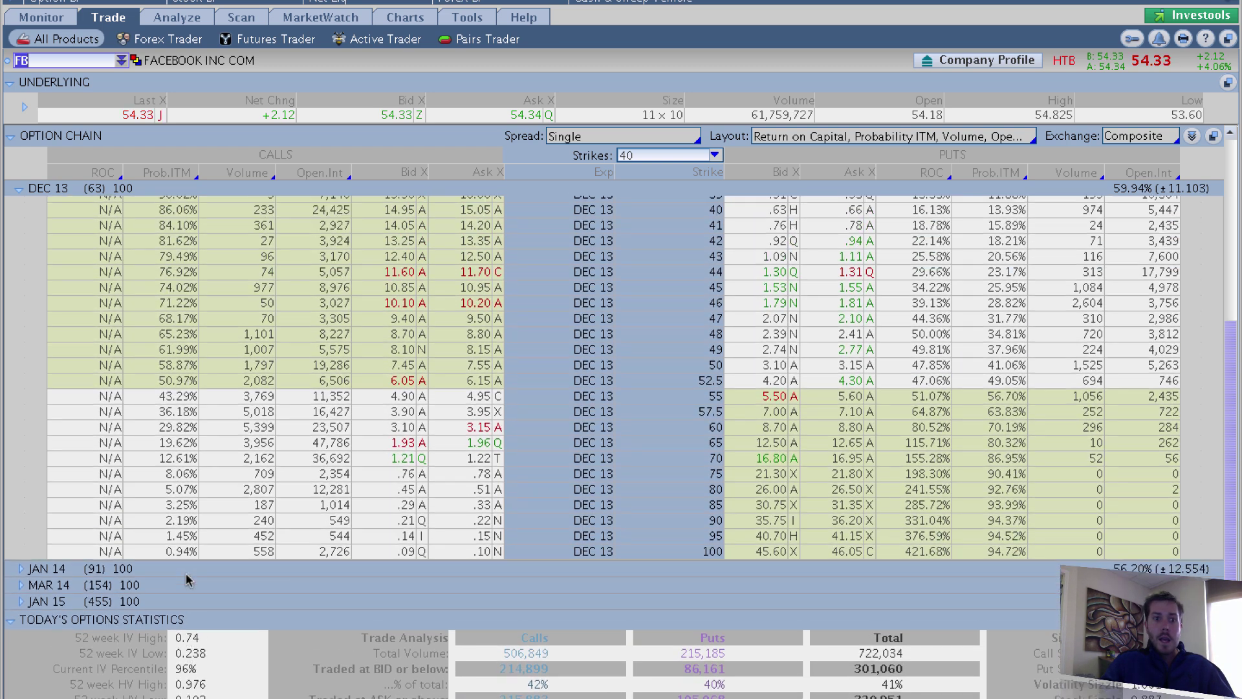
pyautogui.scroll(3, 187, 577)
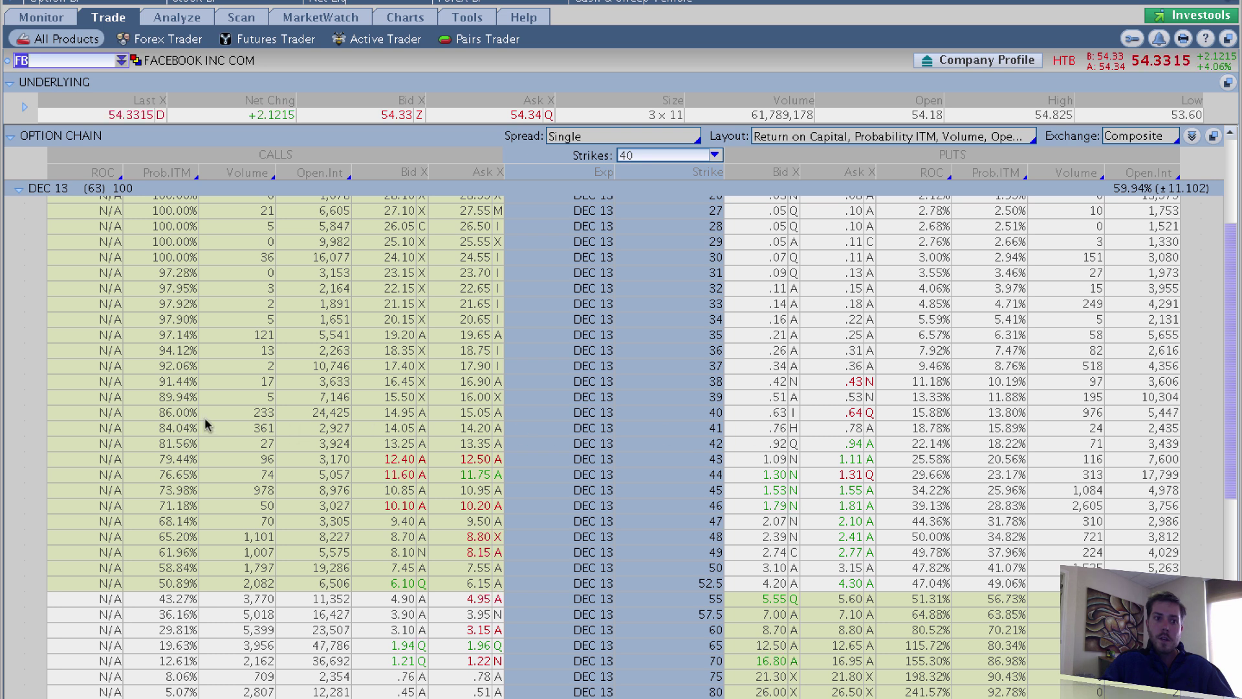
pyautogui.scroll(-1, 167, 429)
pyautogui.scroll(-4, 167, 428)
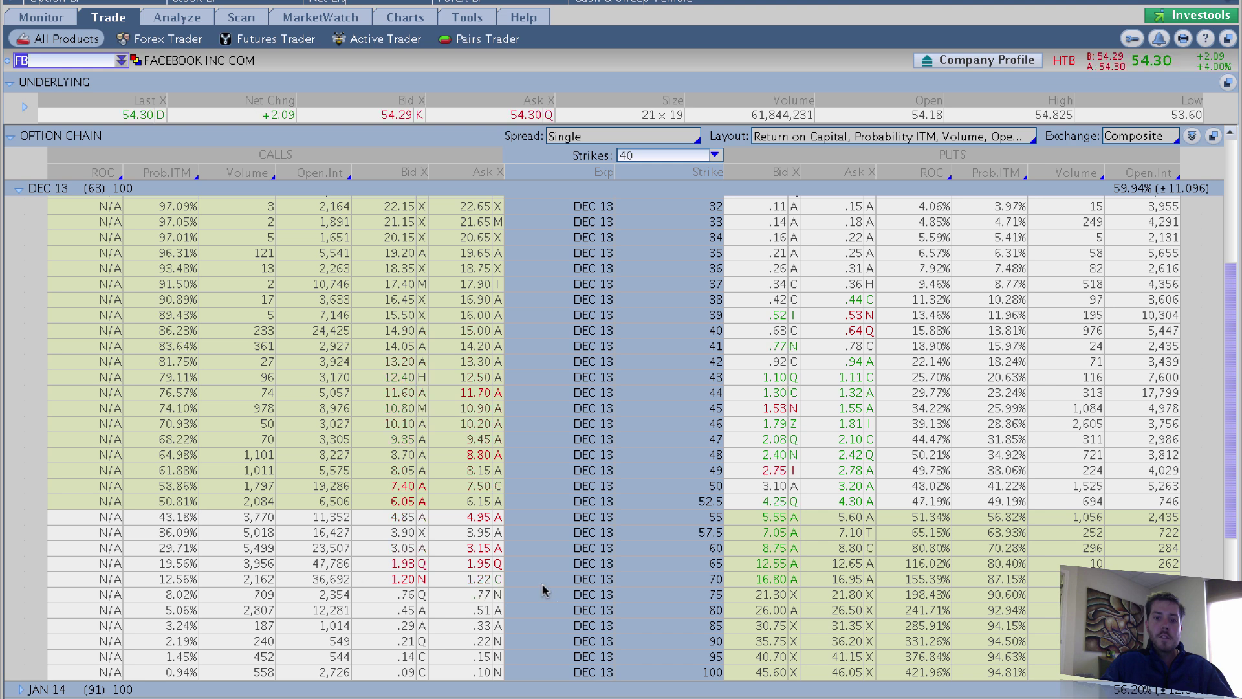
pyautogui.scroll(1, 902, 516)
pyautogui.scroll(3, 900, 511)
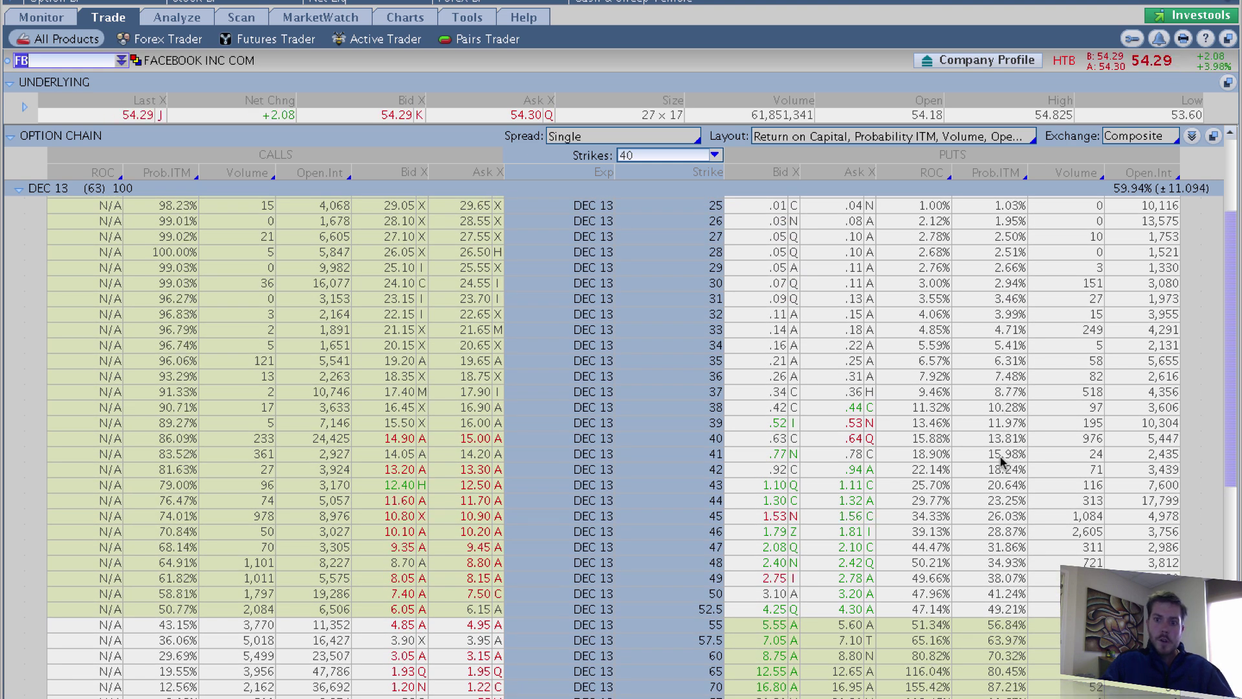
# Start a sell strangle from the FB DEC 13 41 put and change the call leg's strike to 70
pyautogui.rightClick(778, 457)
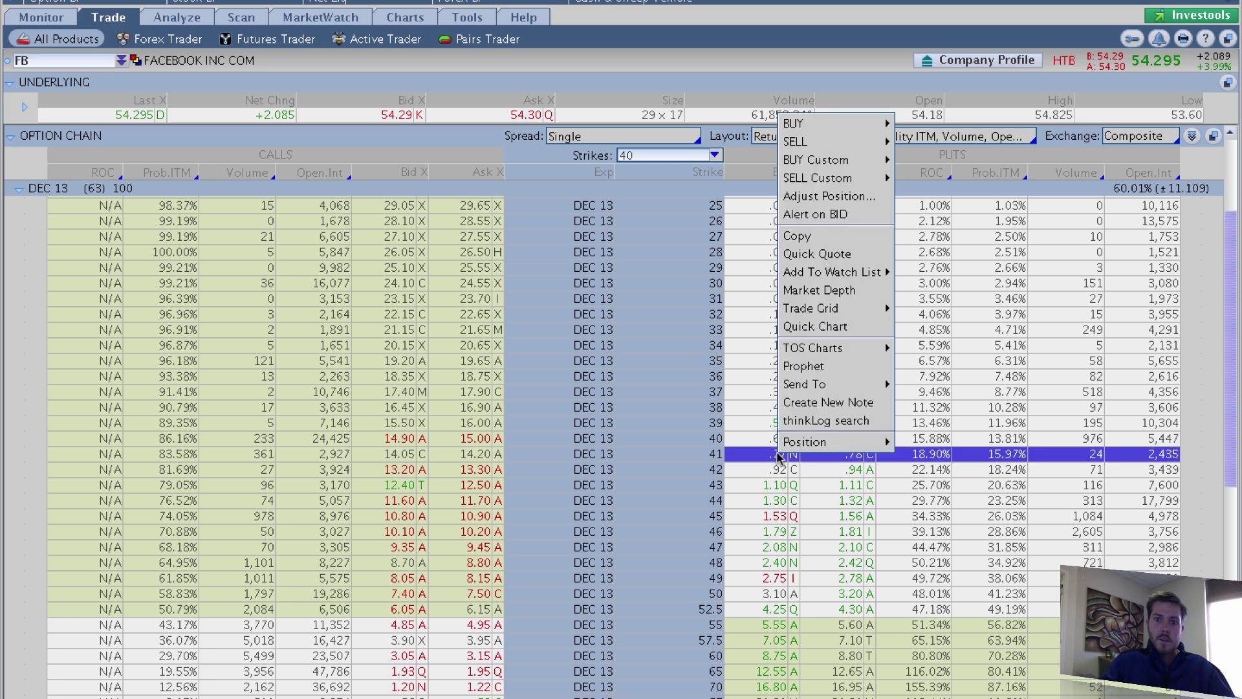
pyautogui.moveTo(828, 142)
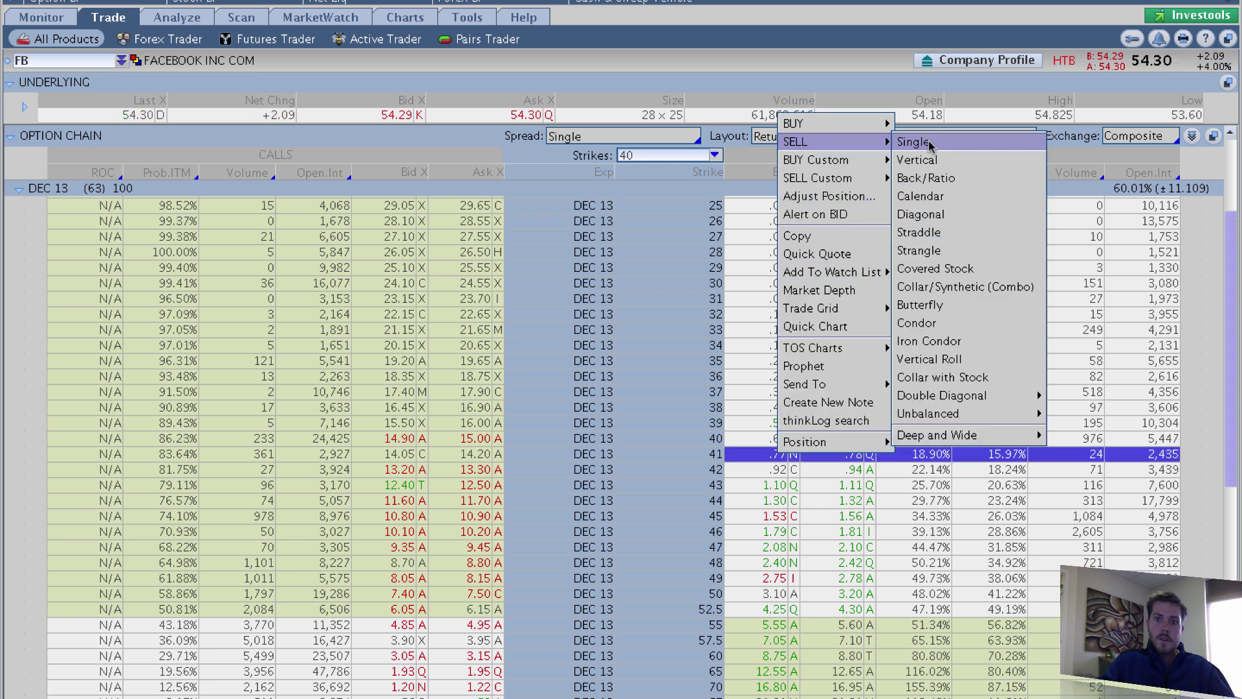
pyautogui.click(931, 251)
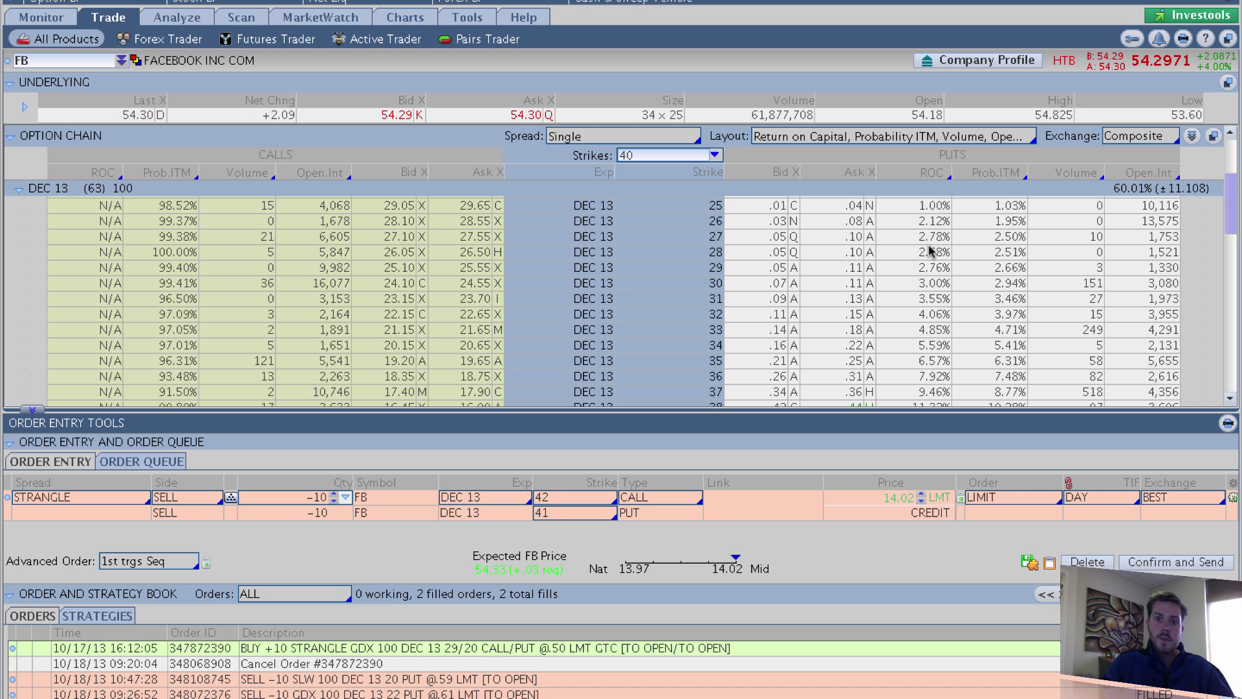
pyautogui.click(613, 499)
pyautogui.moveTo(609, 562); pyautogui.dragTo(604, 603)
pyautogui.click(572, 596)
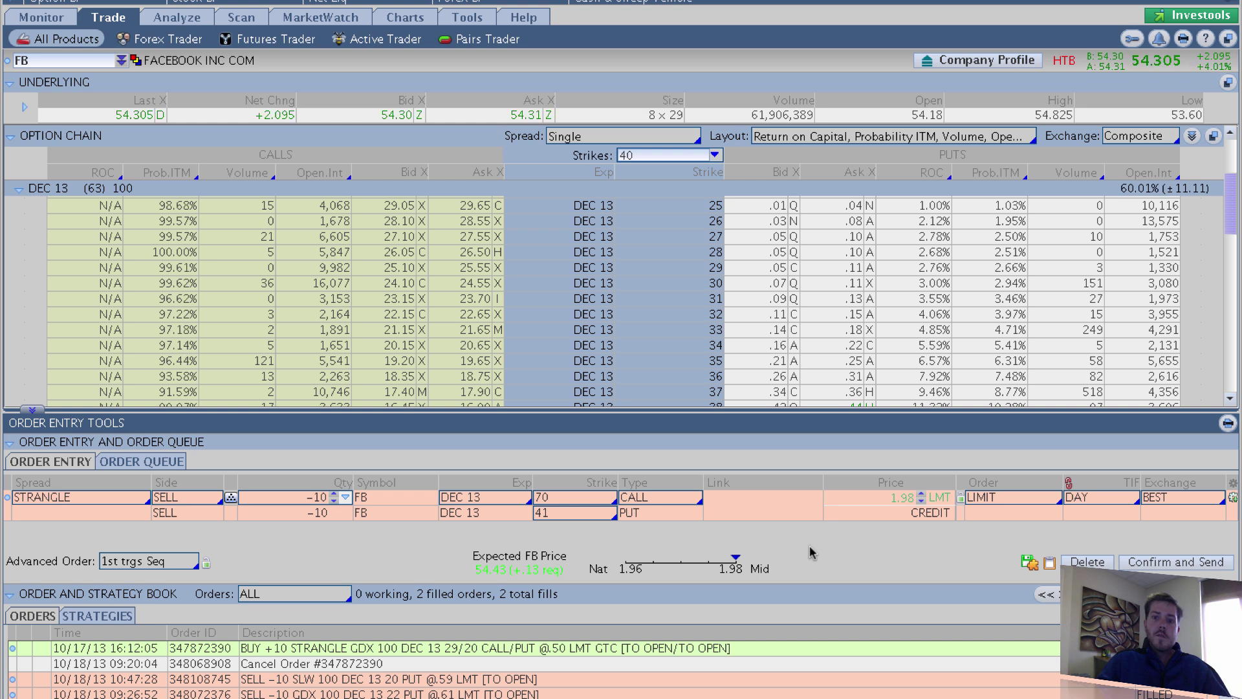
# Bump the strangle's limit credit up from 1.99 to 2.00
pyautogui.click(921, 494)
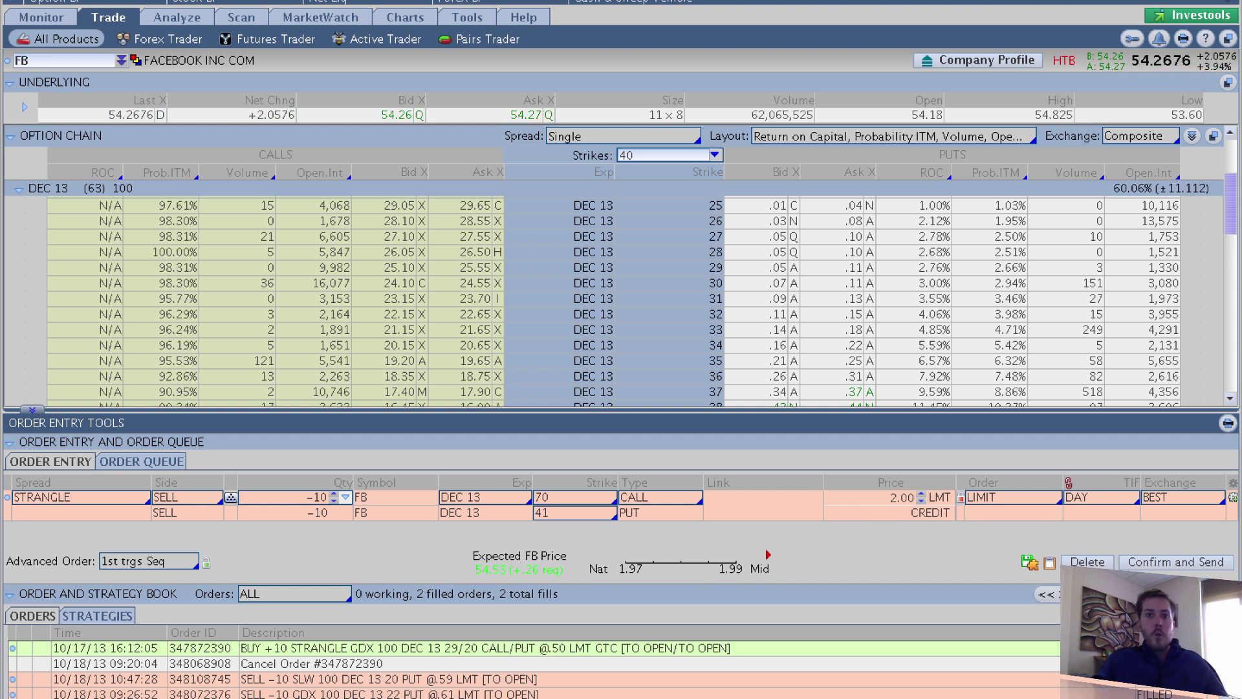
# On the Dashboard Calculator, multiply the 2.00 credit by 0.25, then by 2
pyautogui.press('F12')
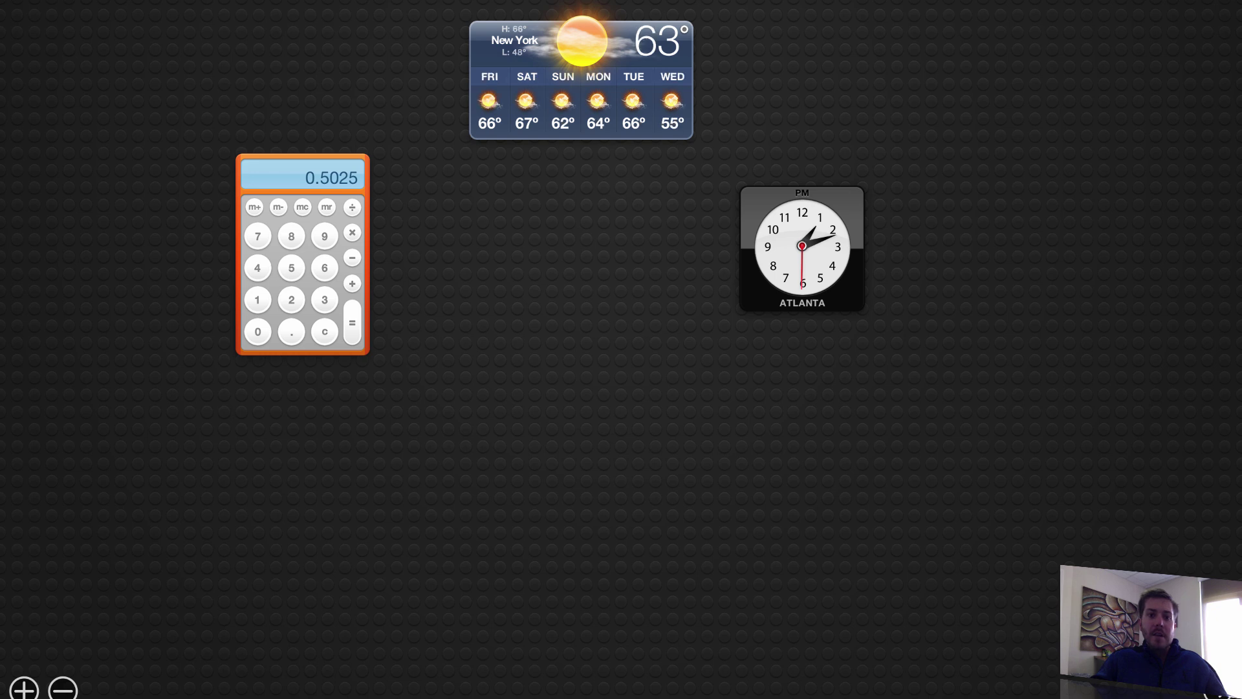
pyautogui.click(324, 332)
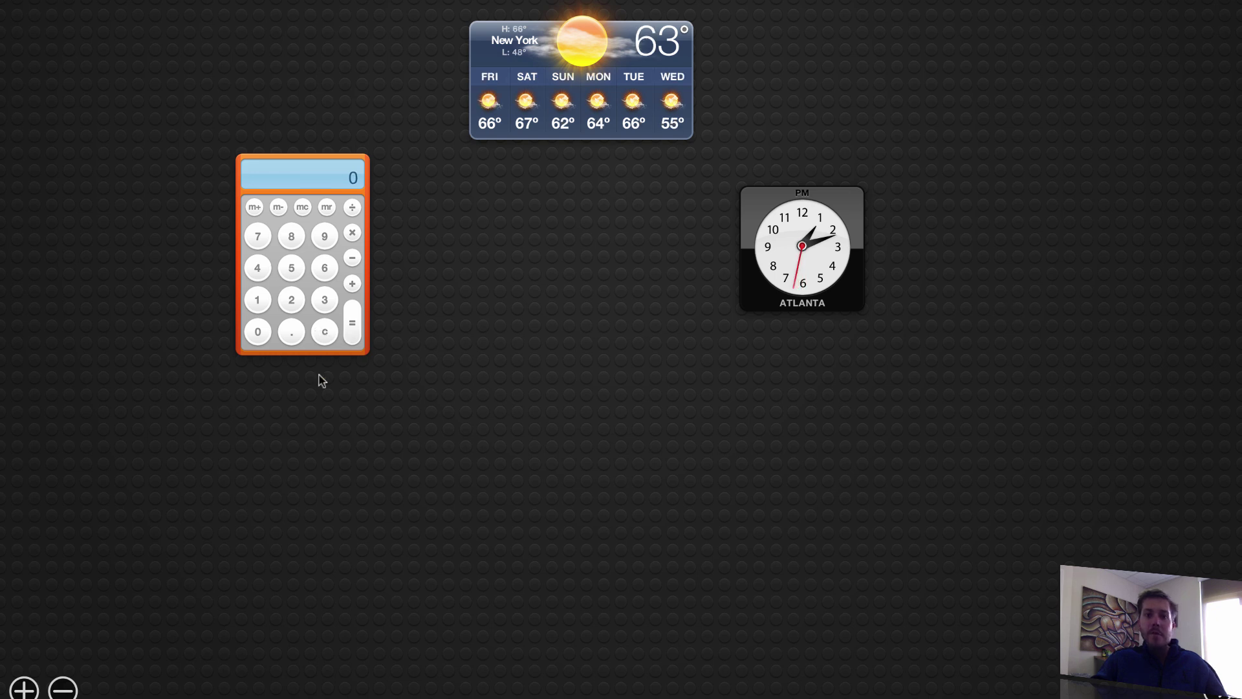
pyautogui.click(292, 301)
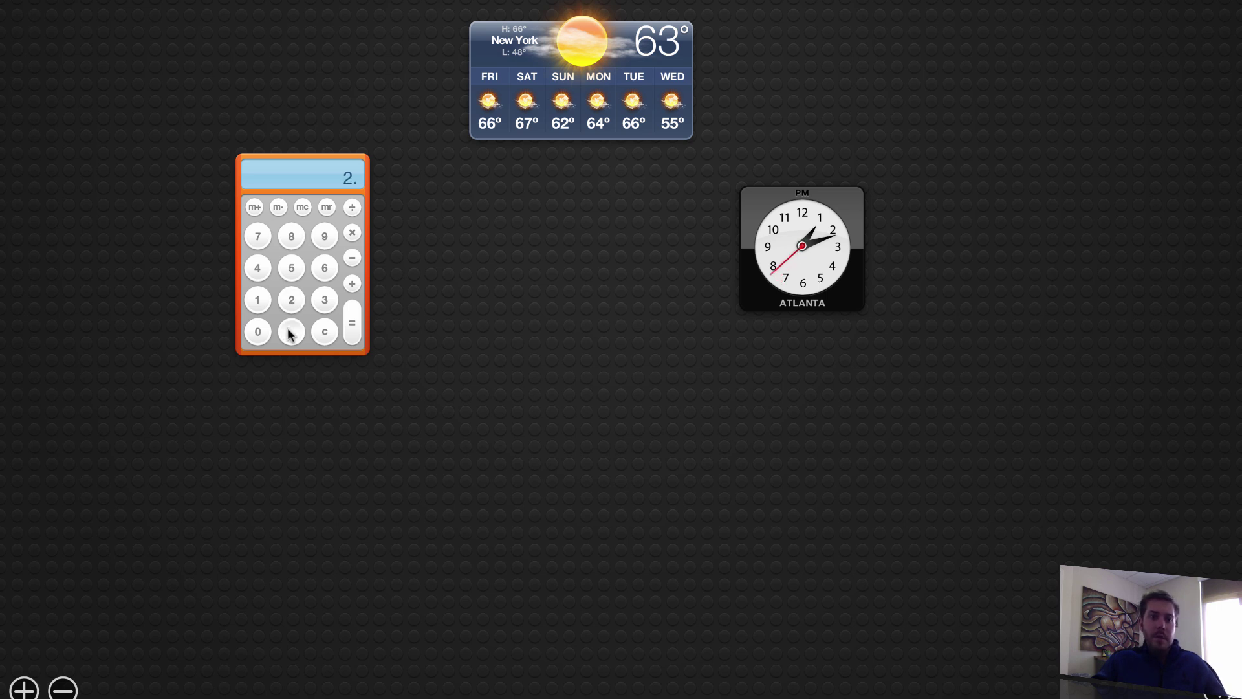
pyautogui.click(258, 333)
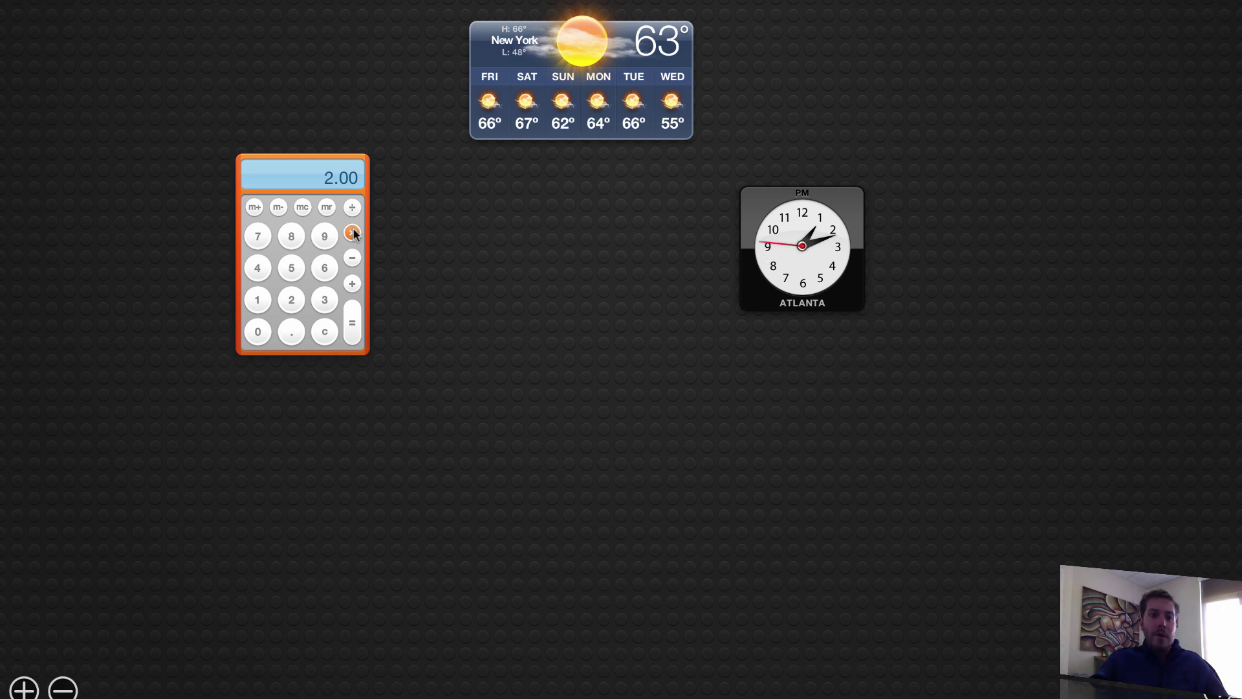
pyautogui.click(291, 333)
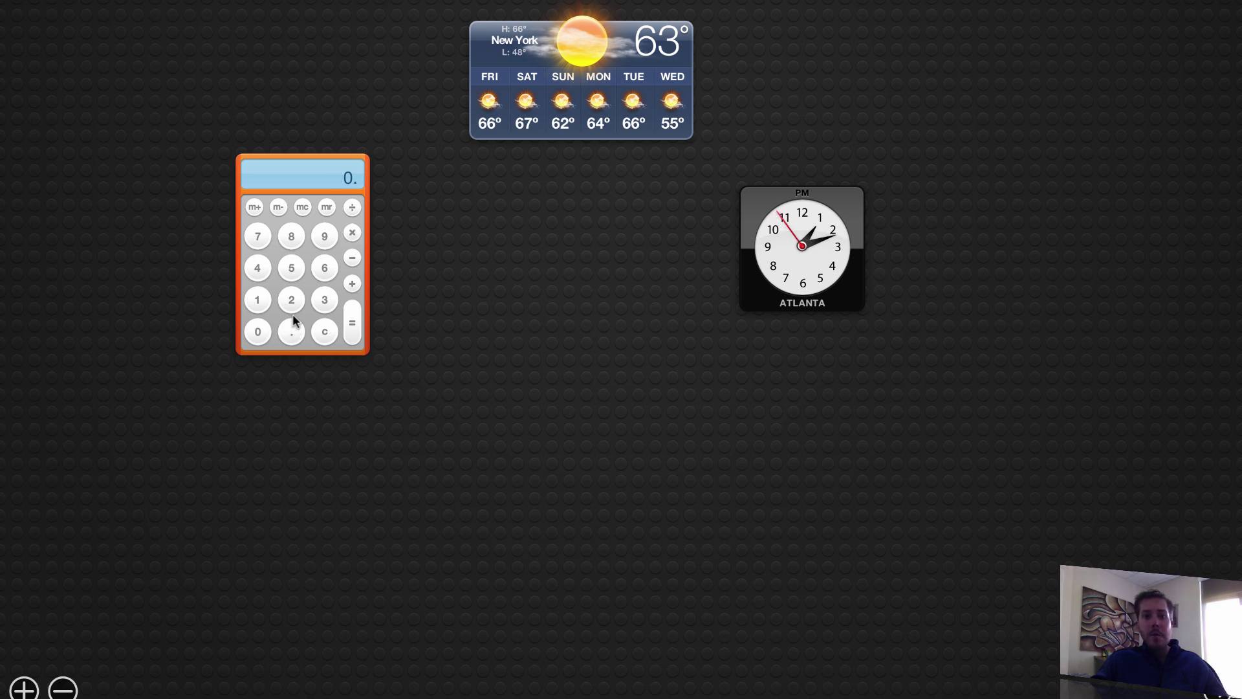
pyautogui.click(291, 299)
pyautogui.click(291, 268)
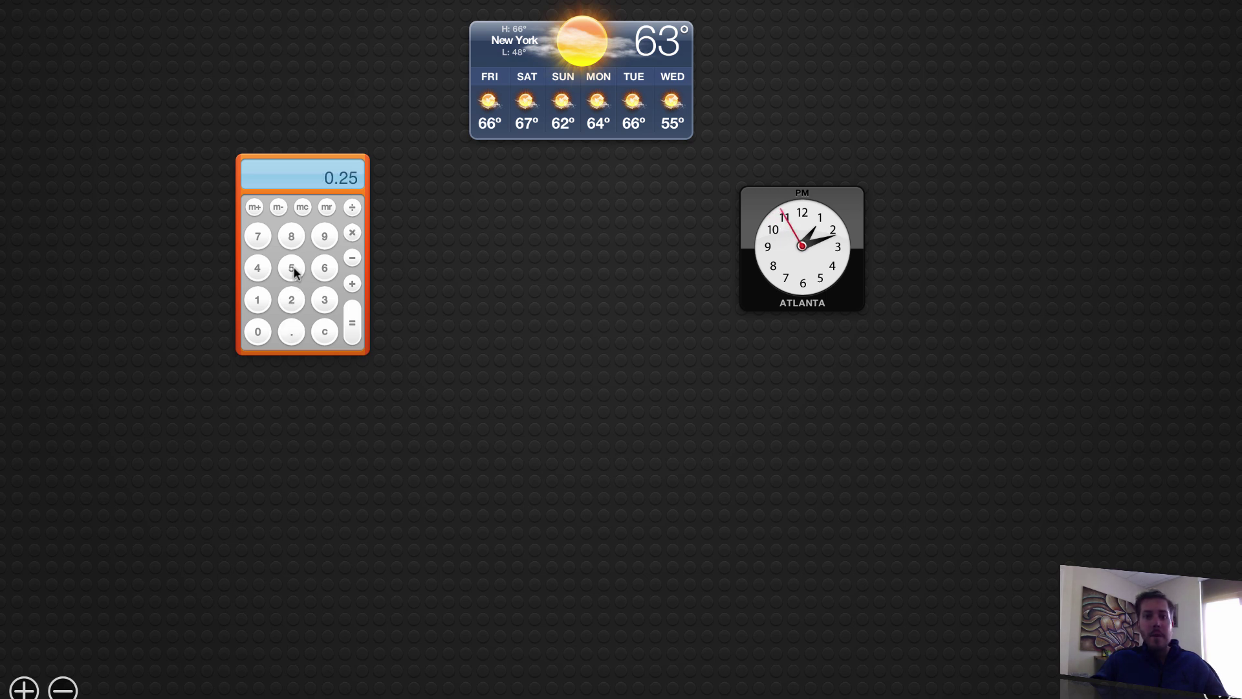
pyautogui.click(352, 312)
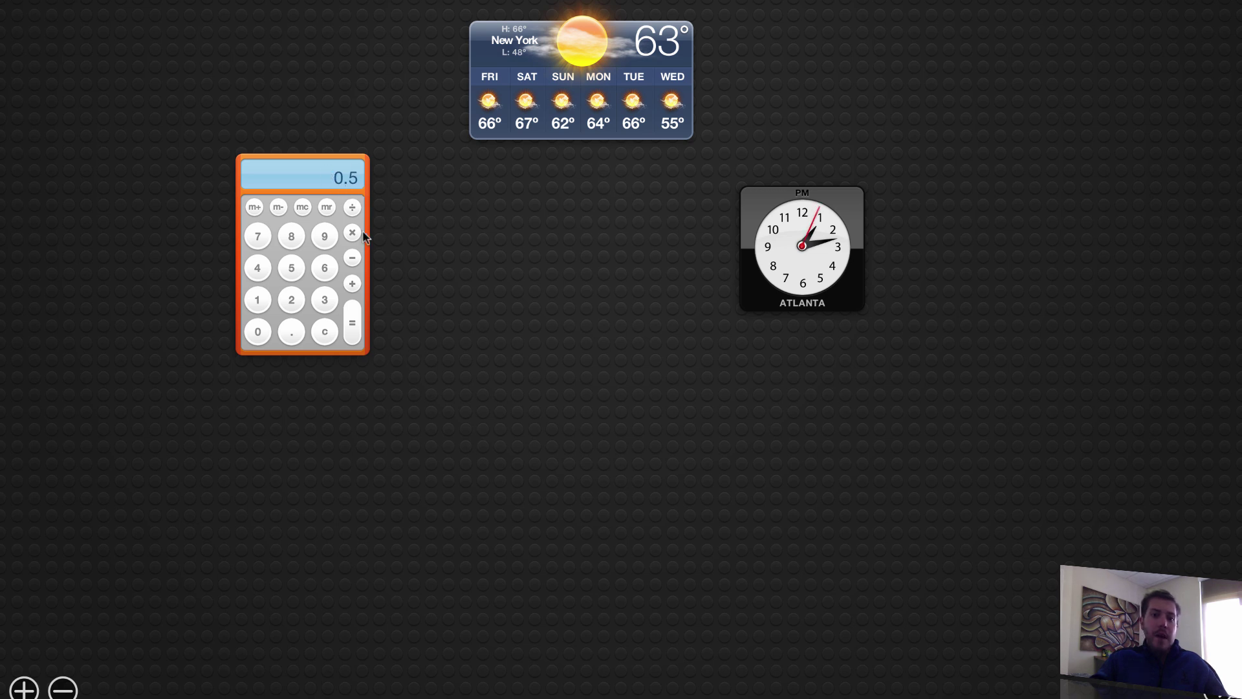
pyautogui.click(283, 303)
pyautogui.click(351, 325)
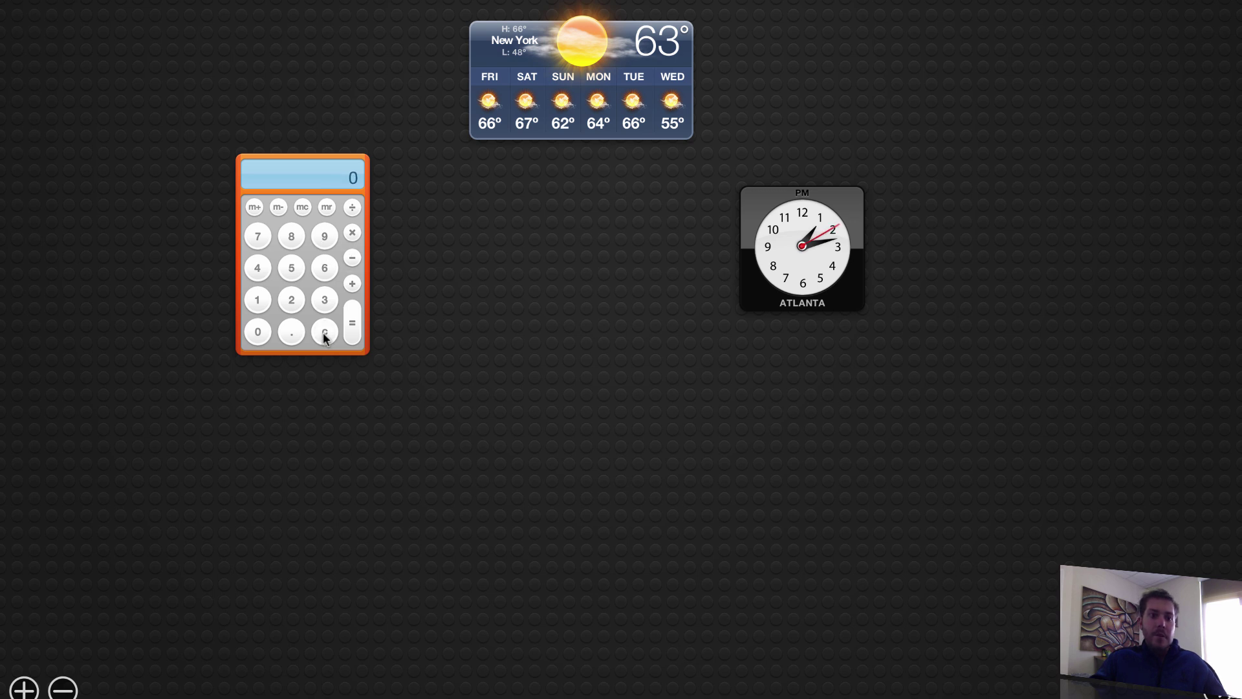
# Compute 2.00 × 0.75 to get the 1.5 buy-back price
pyautogui.click(291, 301)
pyautogui.click(291, 332)
pyautogui.click(257, 332)
pyautogui.click(258, 332)
pyautogui.click(291, 331)
pyautogui.click(257, 237)
pyautogui.click(293, 267)
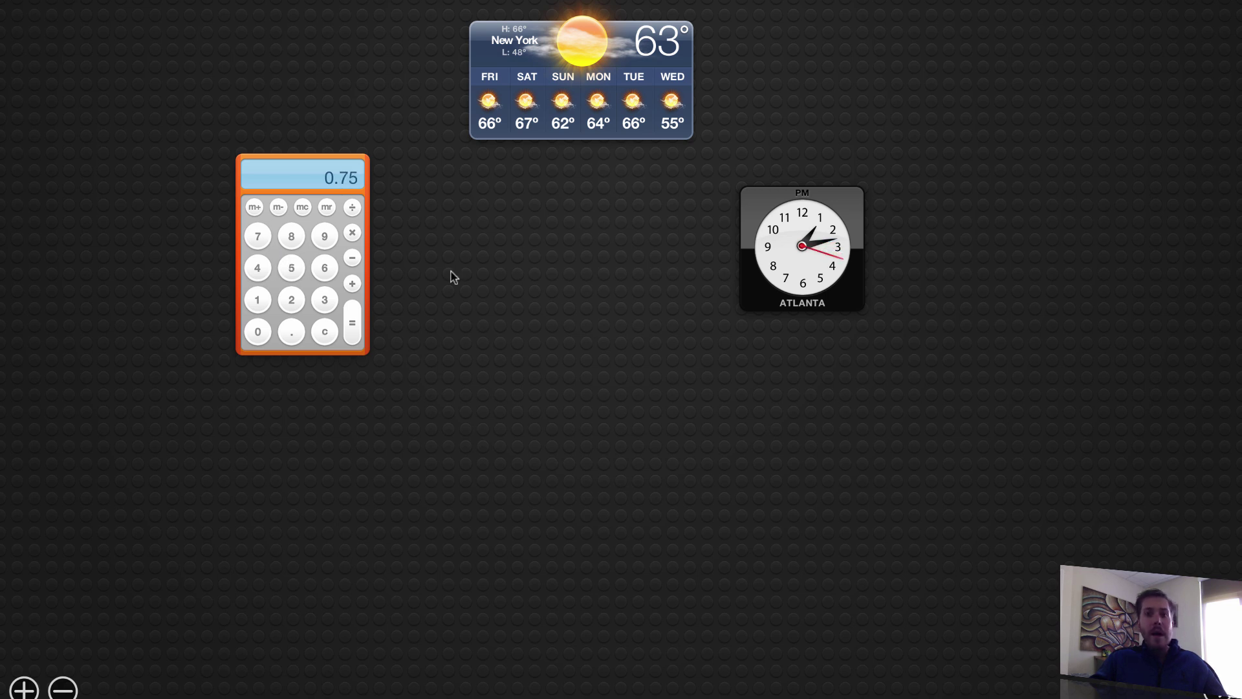
pyautogui.click(353, 330)
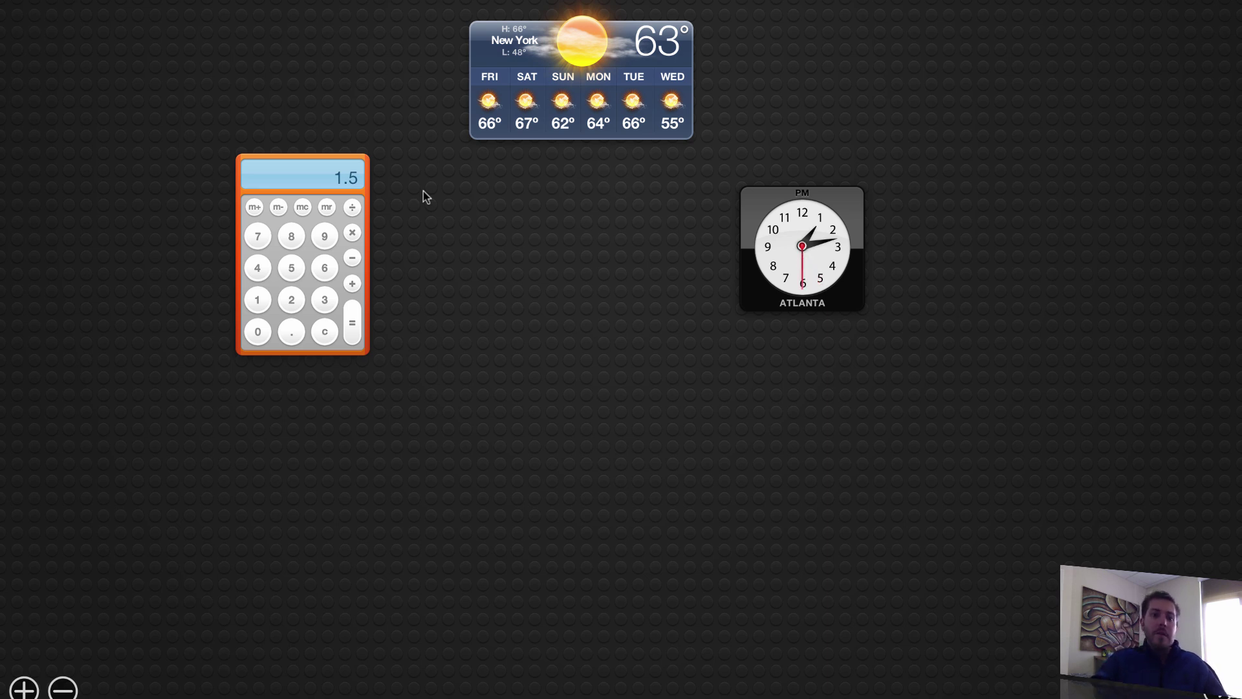
# Clear the calculator and compute 2 × 0.5, giving 1
pyautogui.click(324, 332)
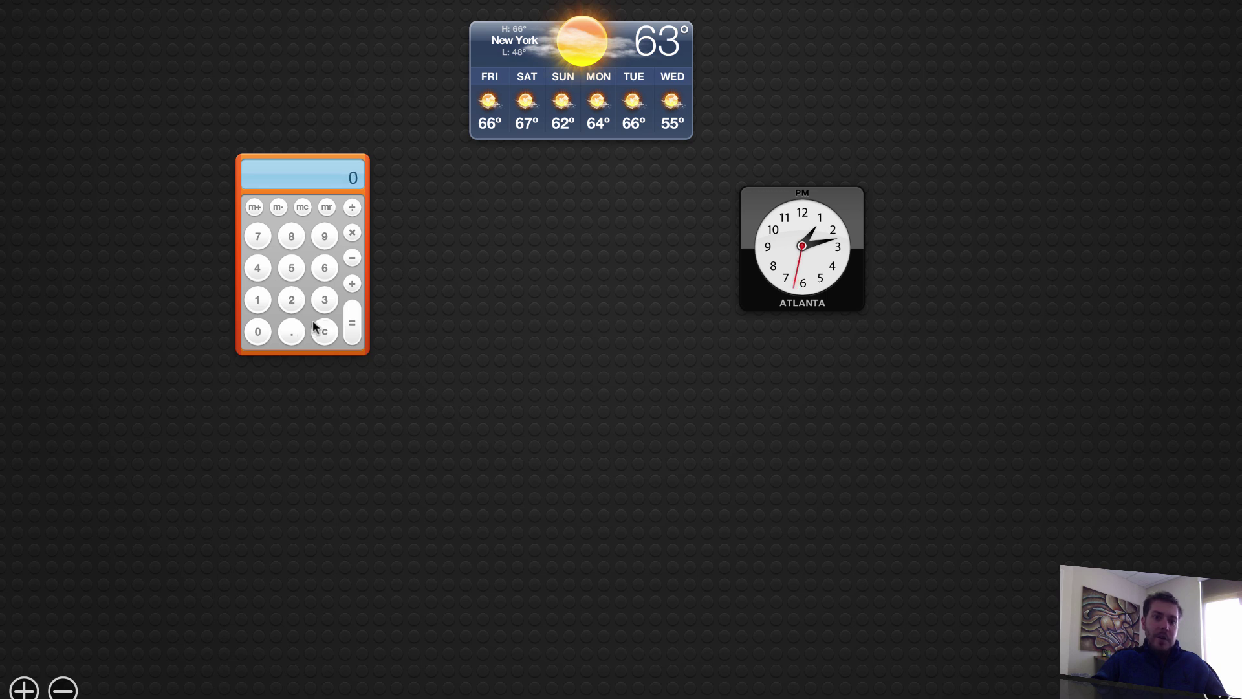
pyautogui.click(291, 299)
pyautogui.click(353, 233)
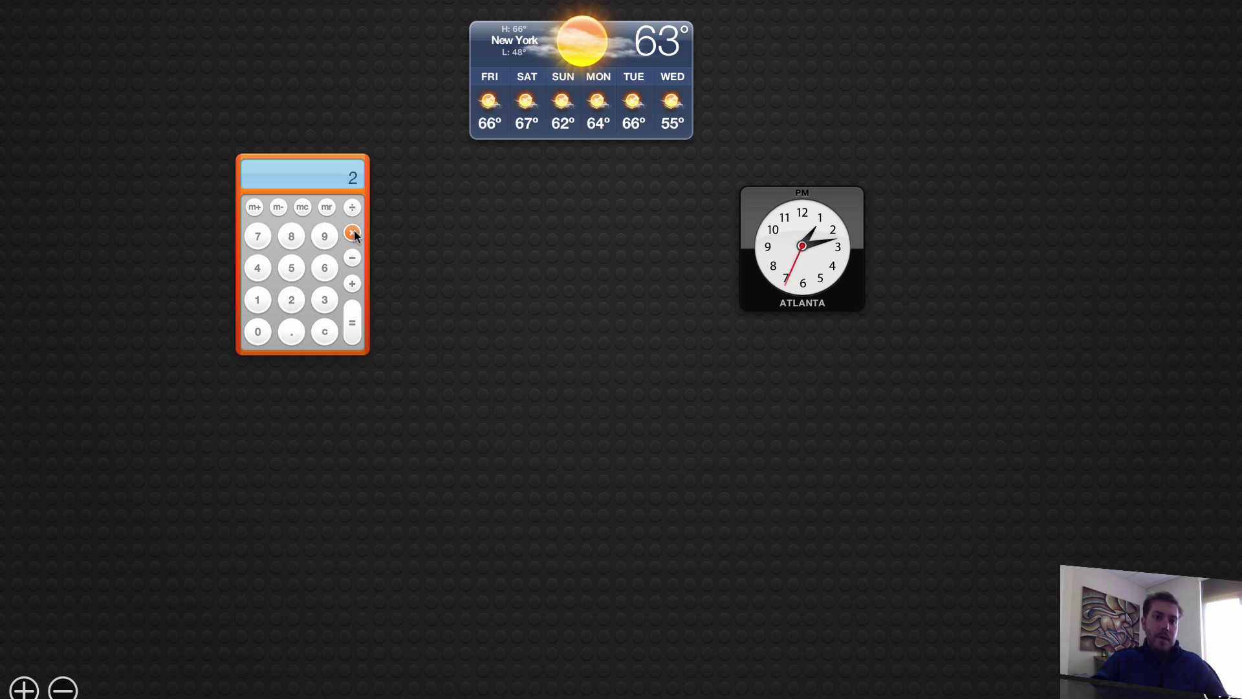
pyautogui.click(291, 331)
pyautogui.click(291, 267)
pyautogui.click(352, 323)
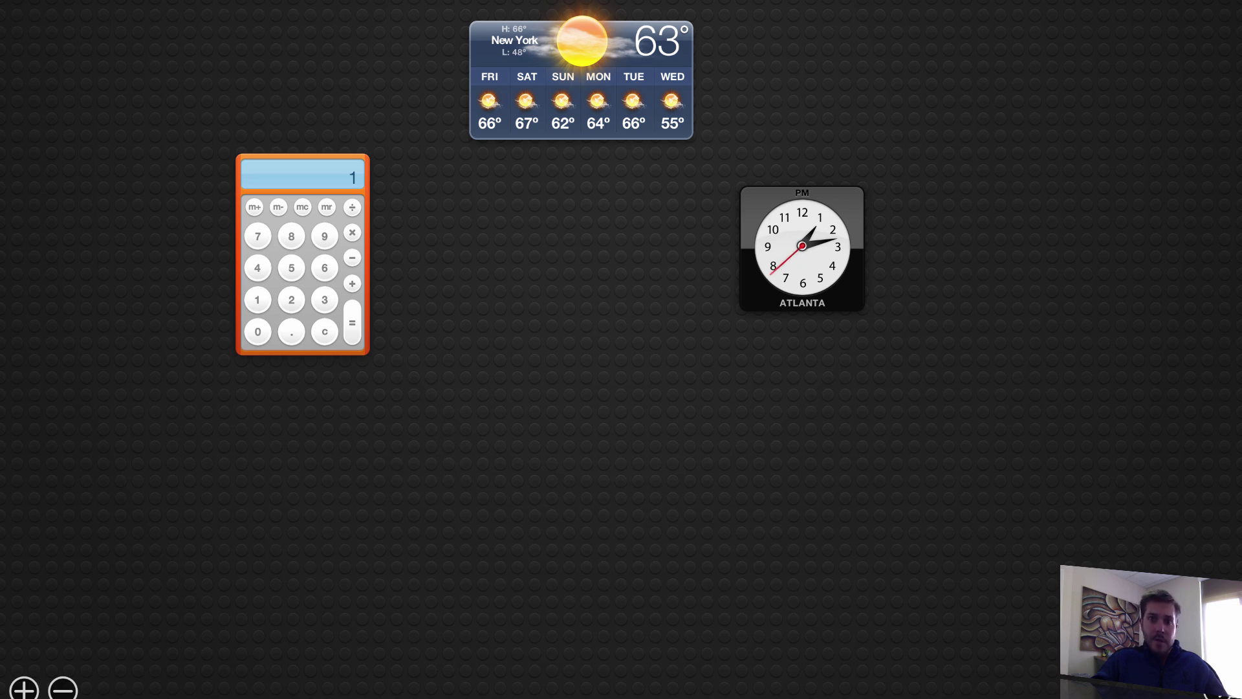
# Dismiss the Dashboard with F12 to return to the pending FB strangle order
pyautogui.press('F12')
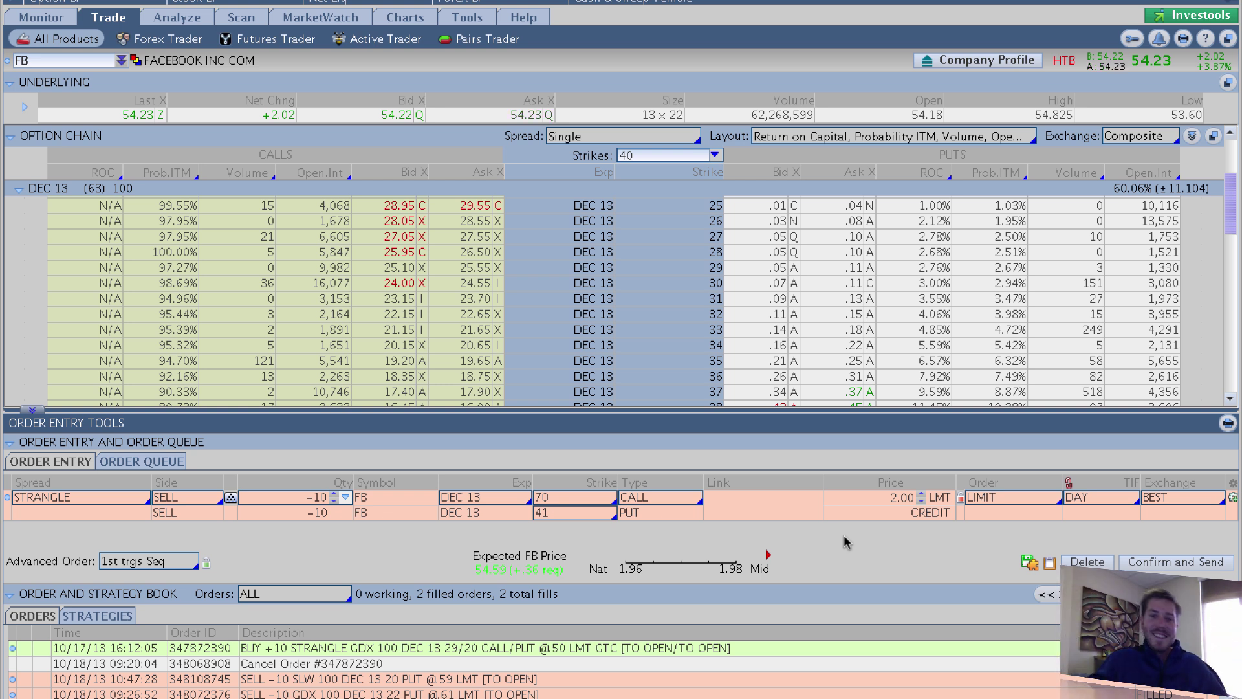
# Set the order's Advanced Order type to 1st trgs Seq
pyautogui.click(174, 563)
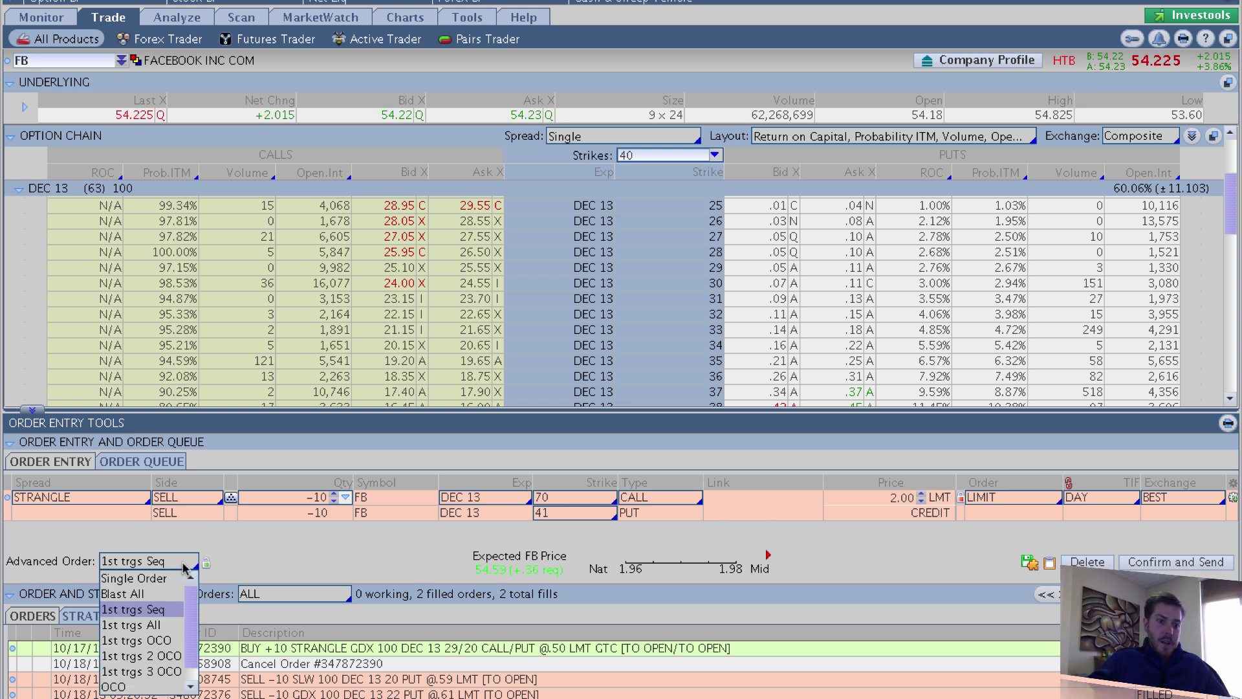
pyautogui.click(163, 577)
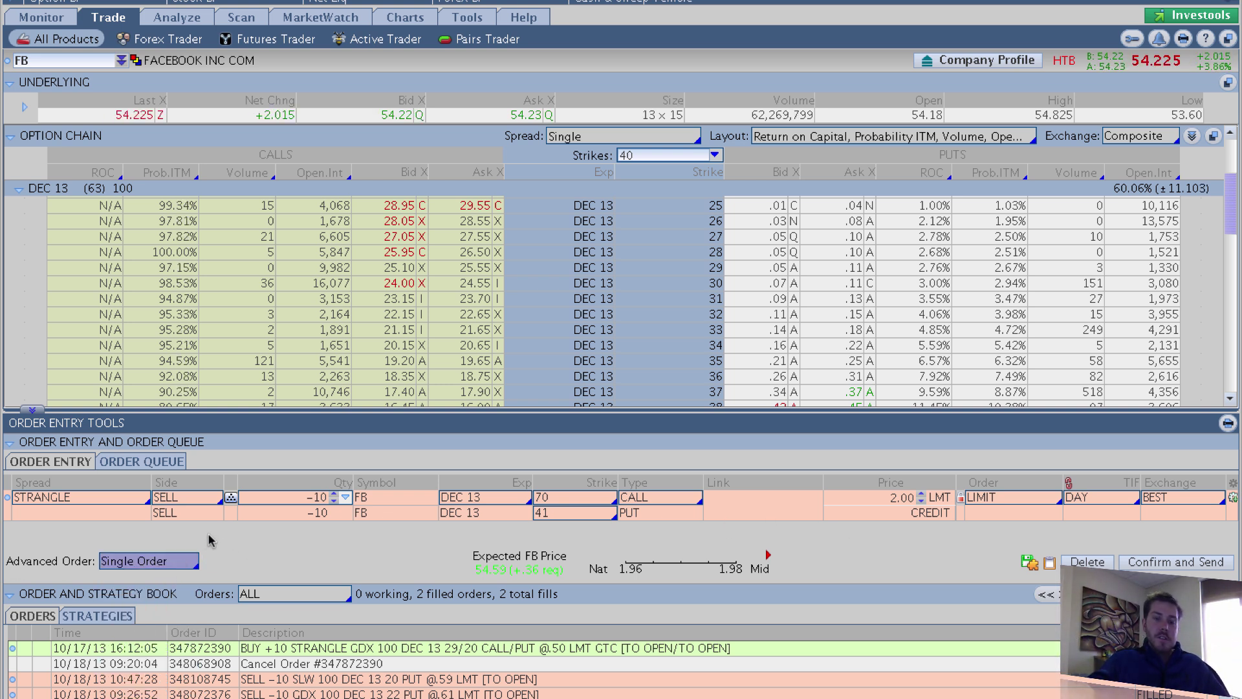
pyautogui.click(193, 563)
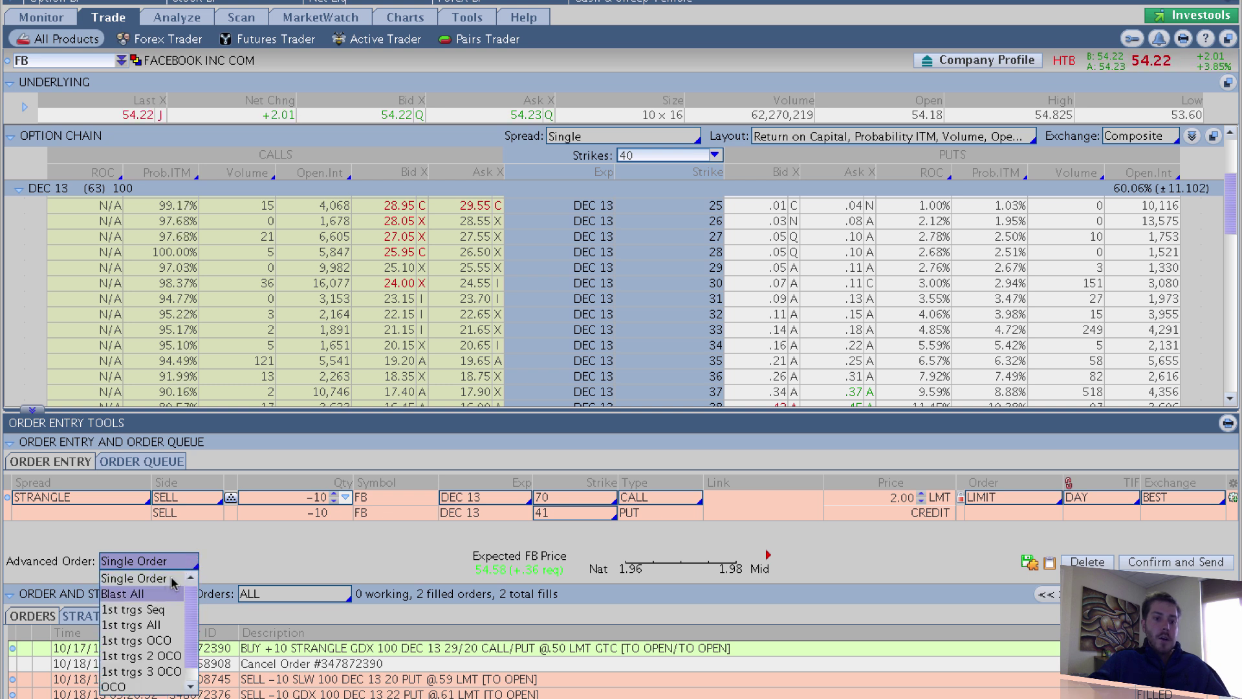
pyautogui.click(160, 610)
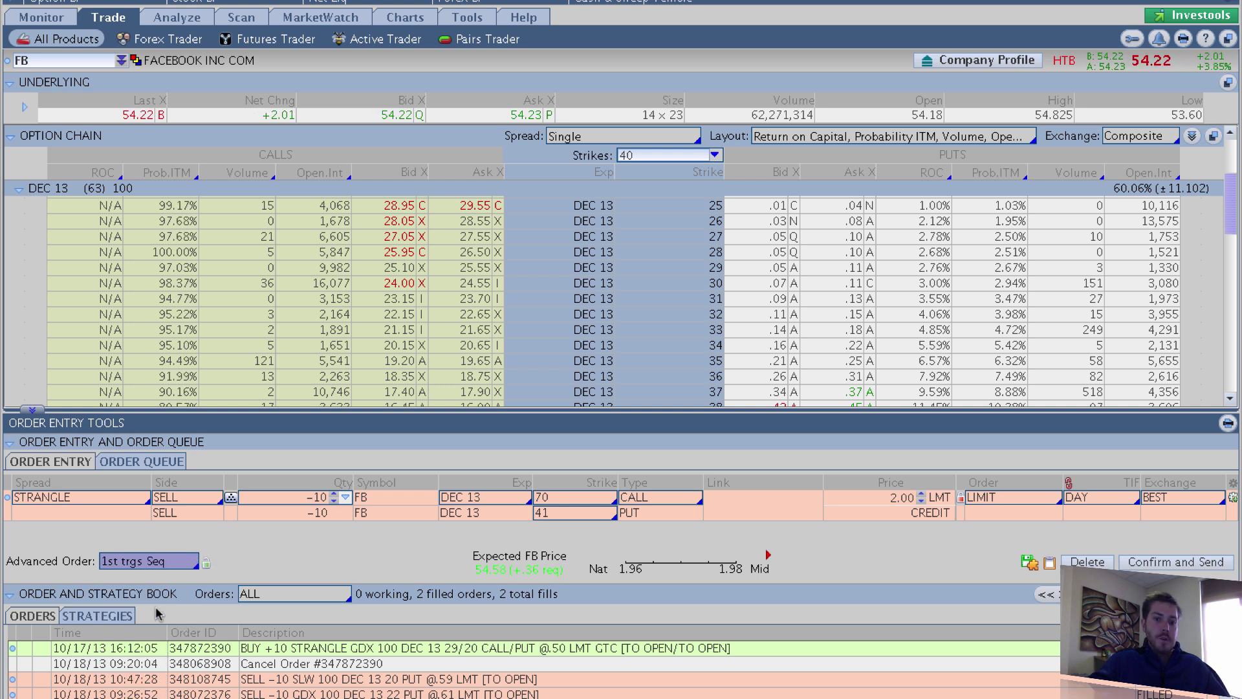
# Add an opposite buy strangle order at 1.50 limit, good till cancelled
pyautogui.rightClick(748, 512)
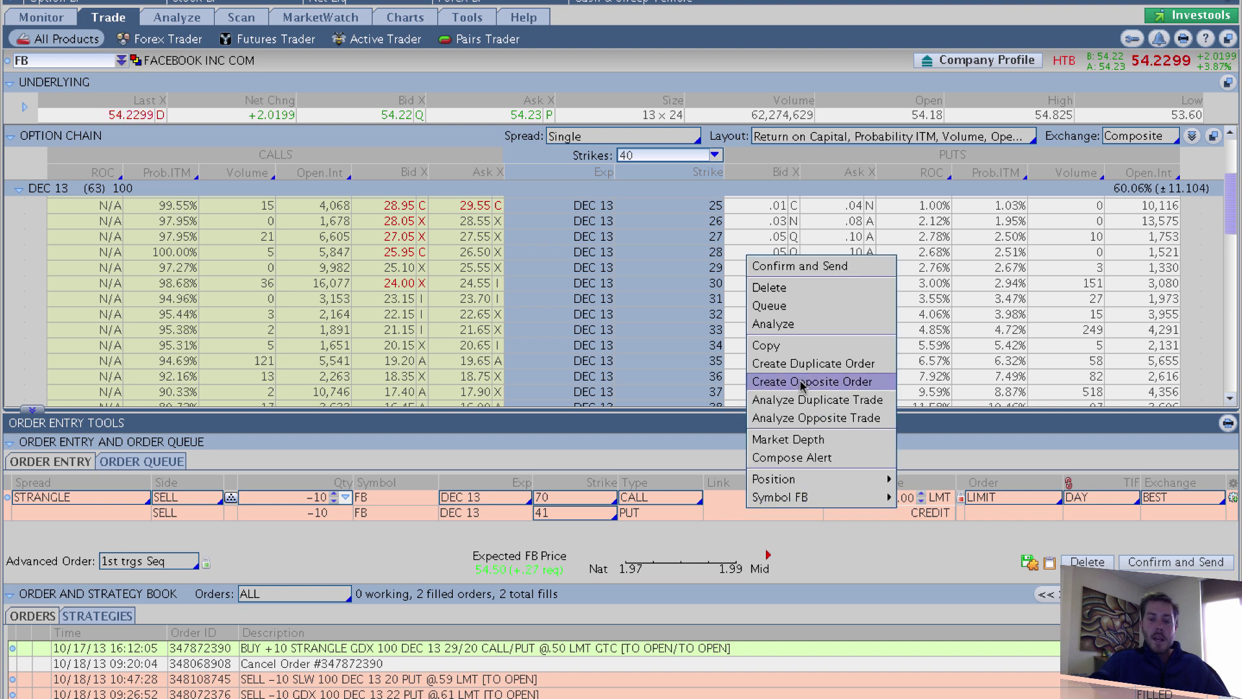
pyautogui.click(802, 383)
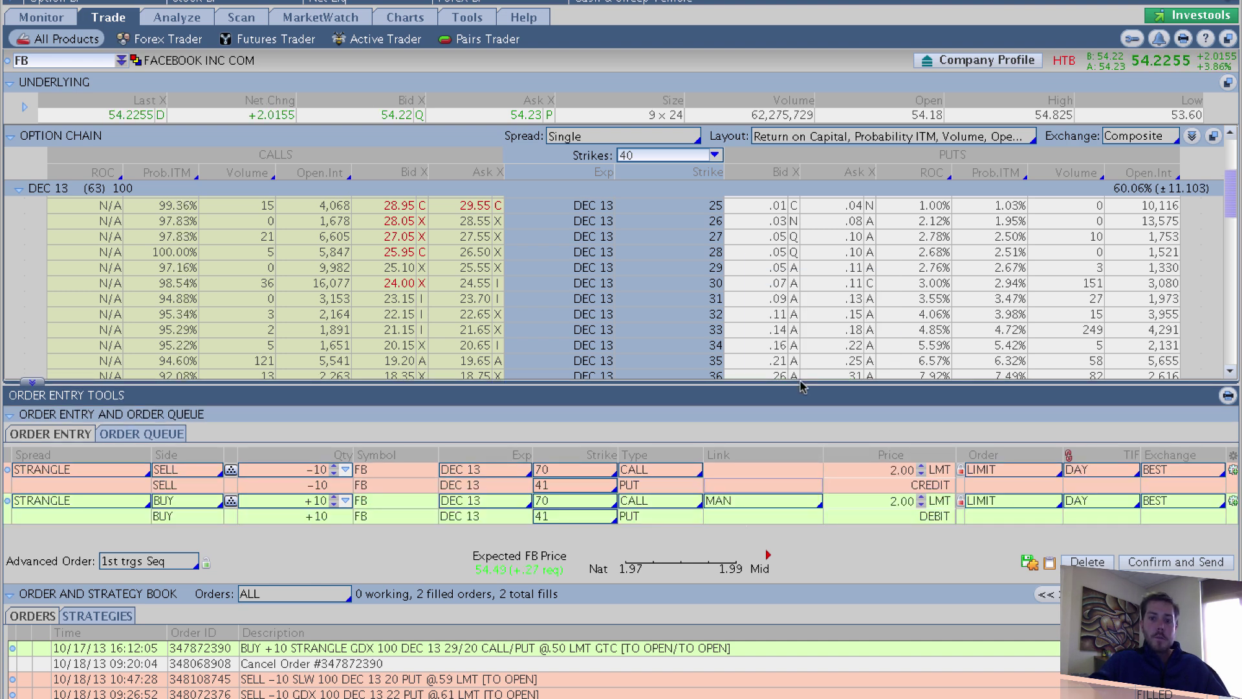
pyautogui.click(902, 502)
pyautogui.write('1.')
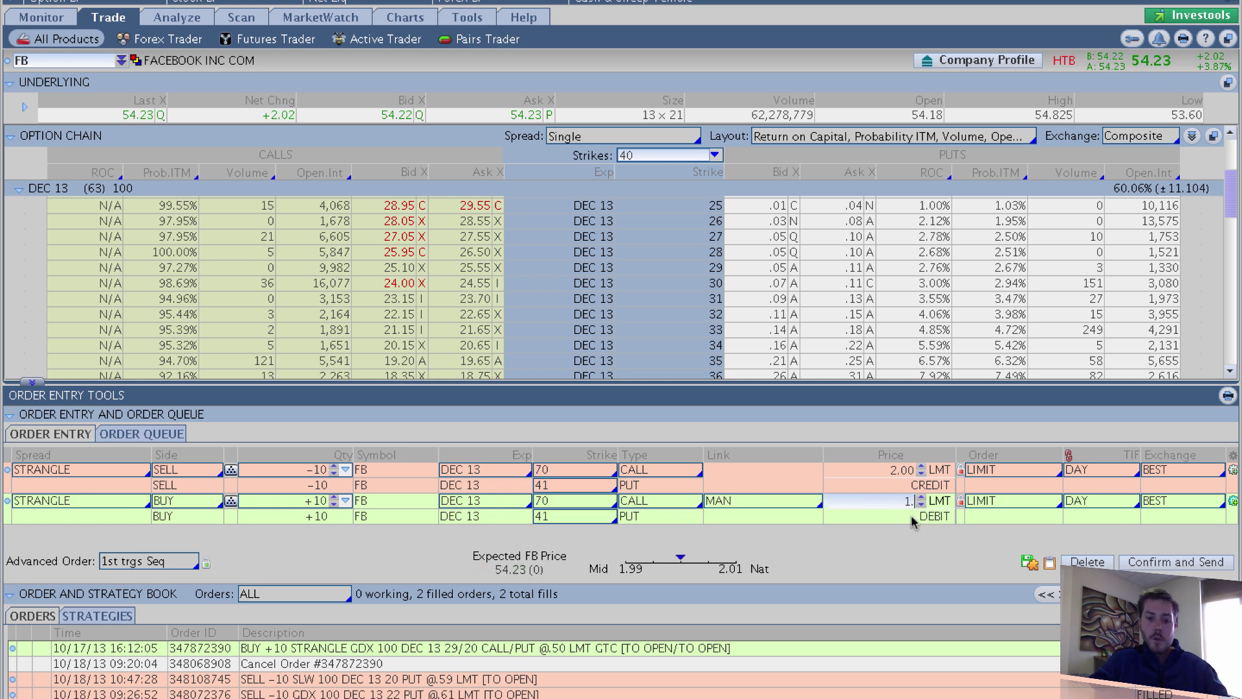
pyautogui.write('50')
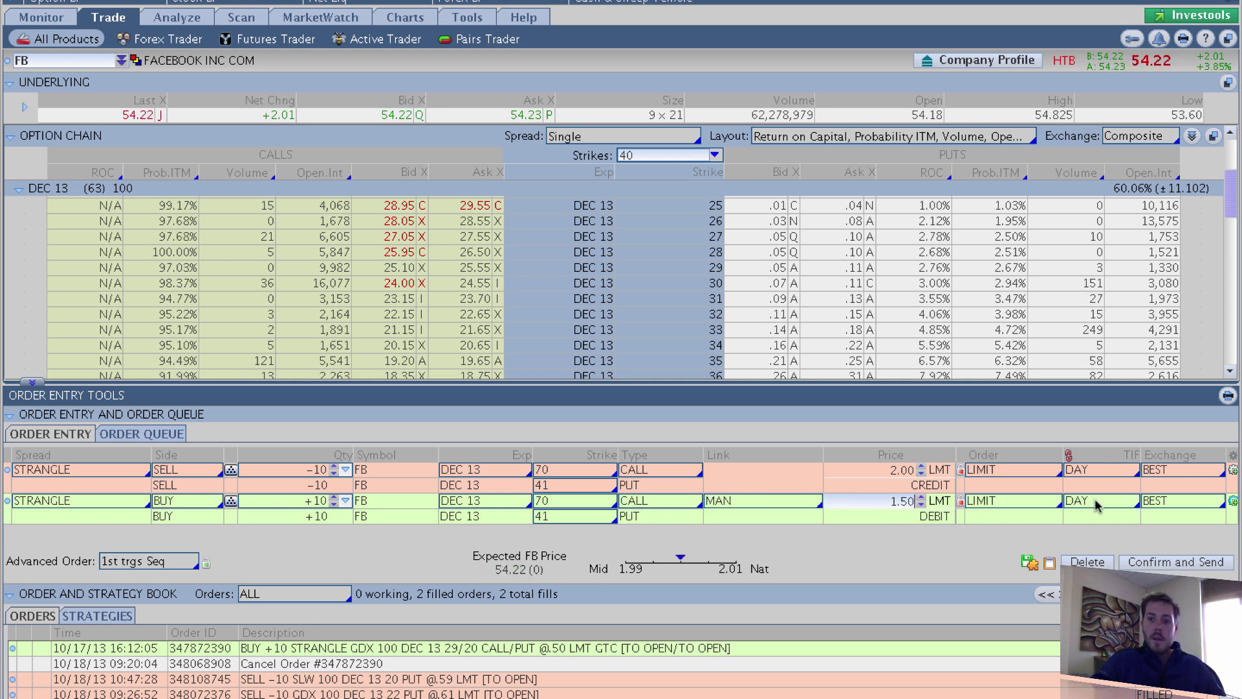
pyautogui.click(1099, 501)
pyautogui.click(1106, 532)
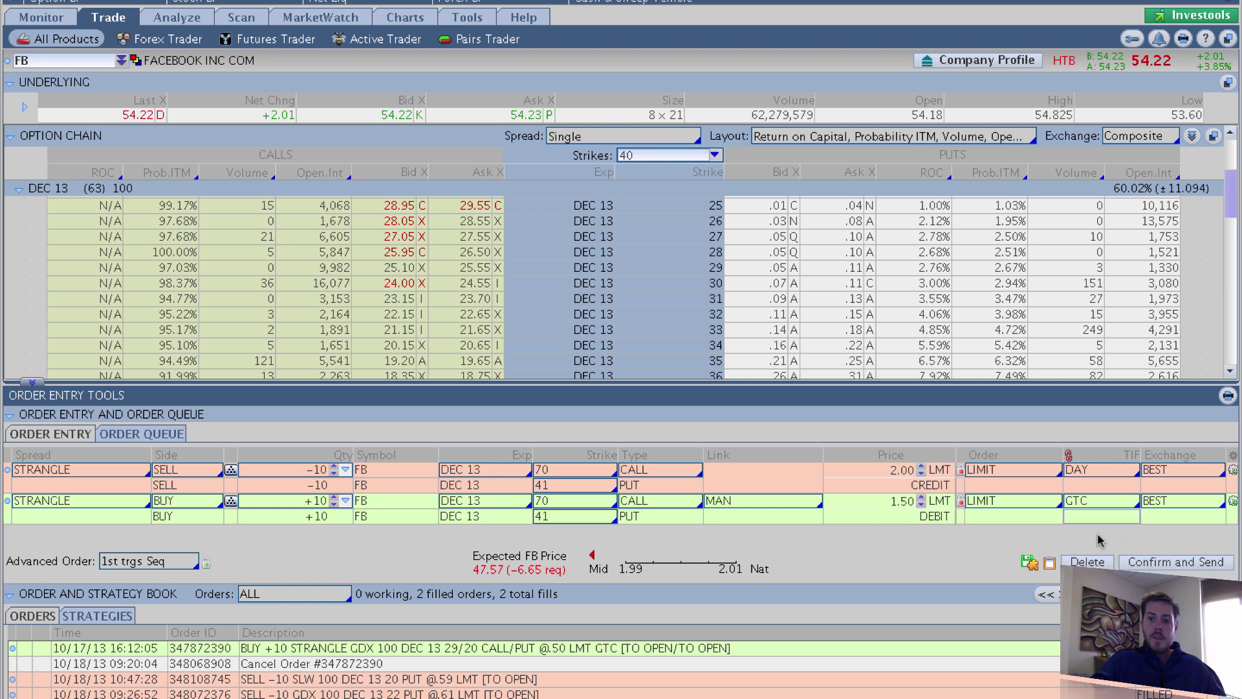
# Open the confirmation for both strangle orders, showing $2,000 max profit and $1,675.60 buying power effect
pyautogui.click(1174, 562)
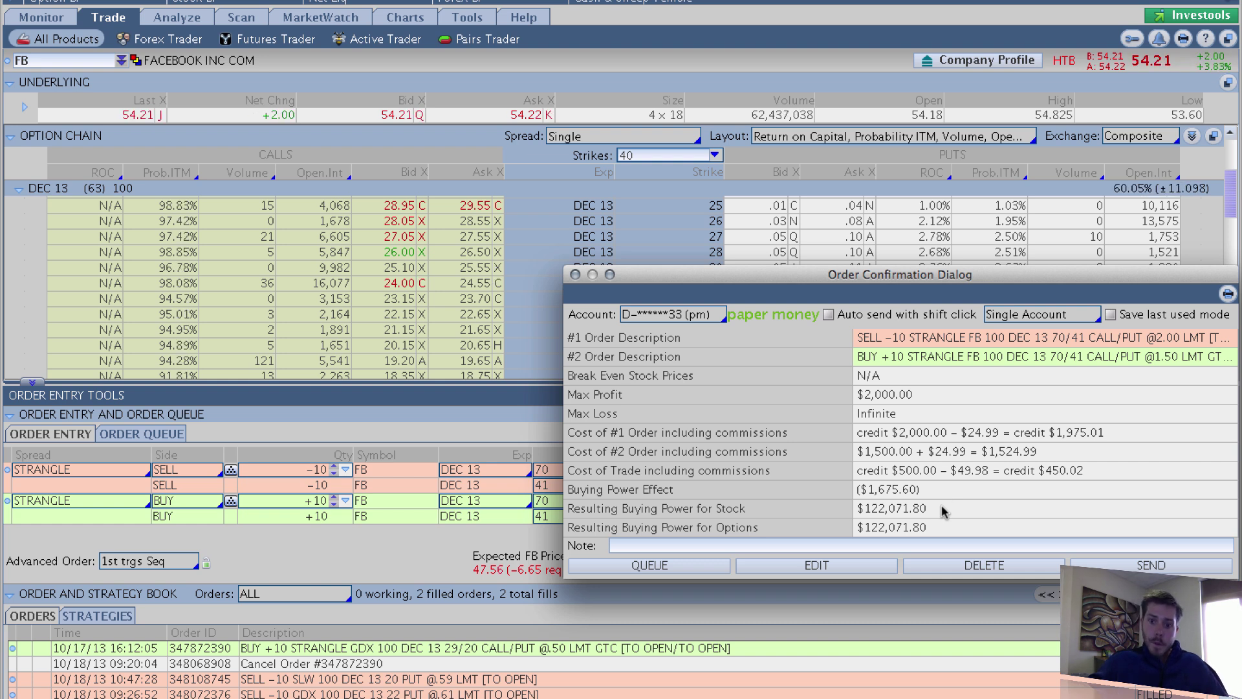
# Send both FB strangle orders and check them on Monitor's Activity and Positions
pyautogui.click(1132, 565)
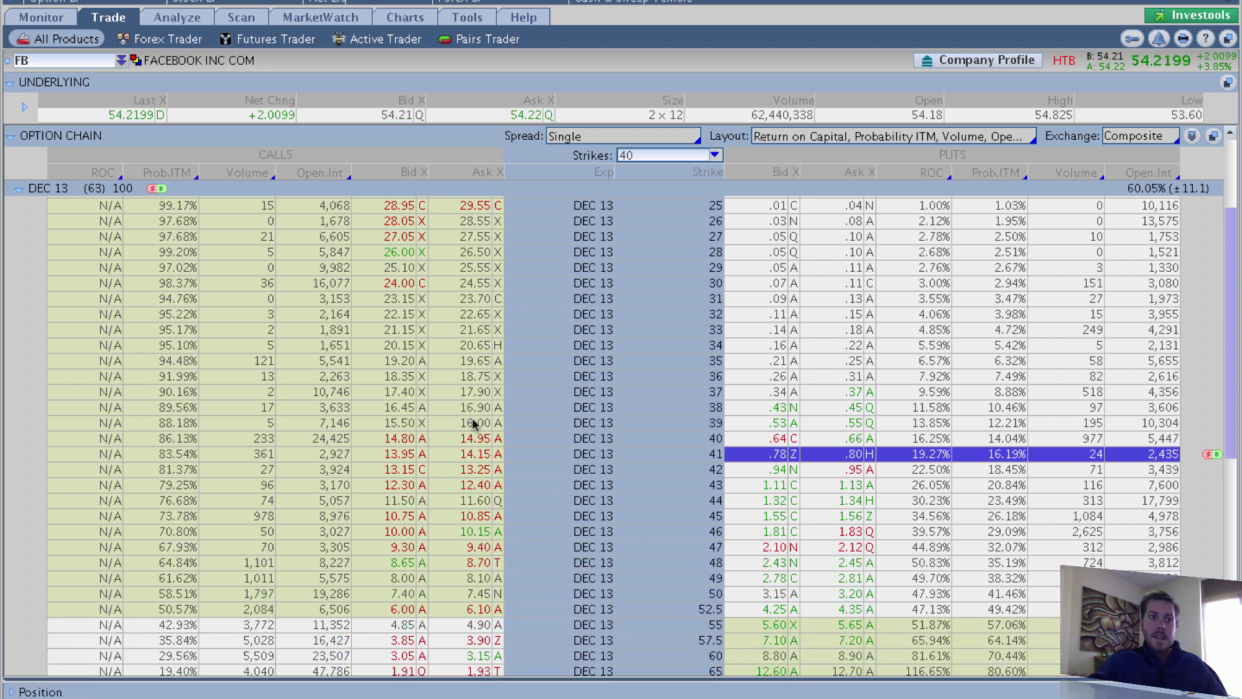
pyautogui.click(40, 16)
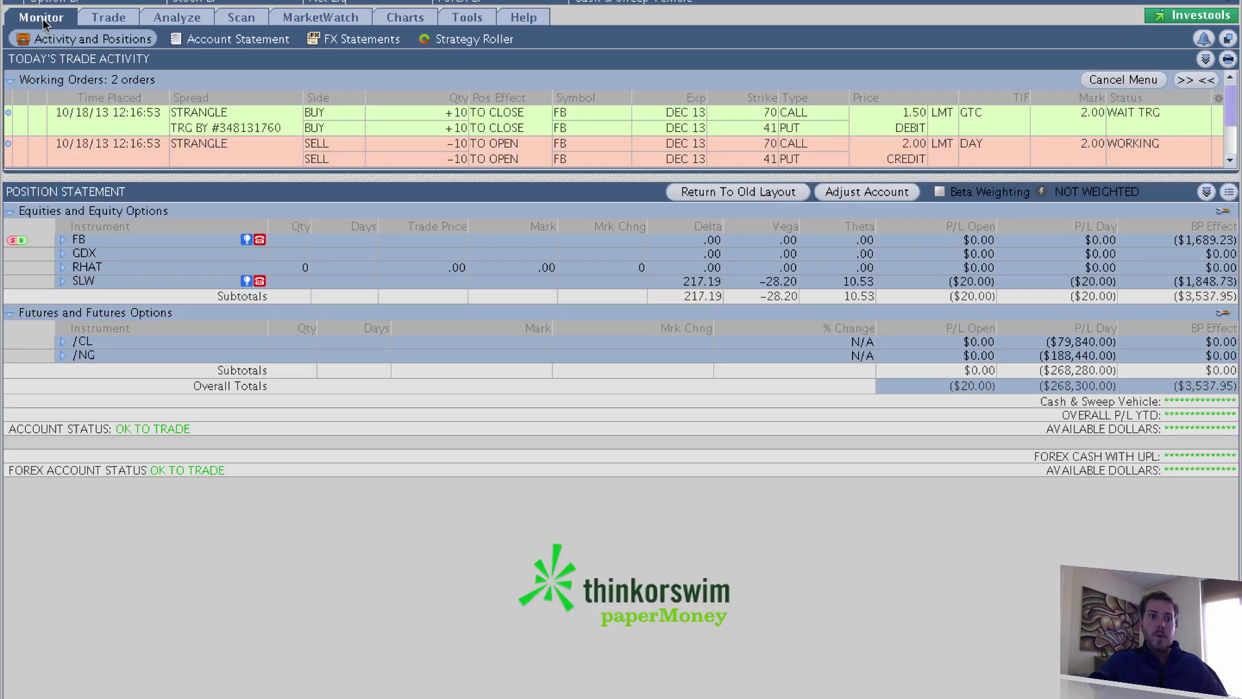